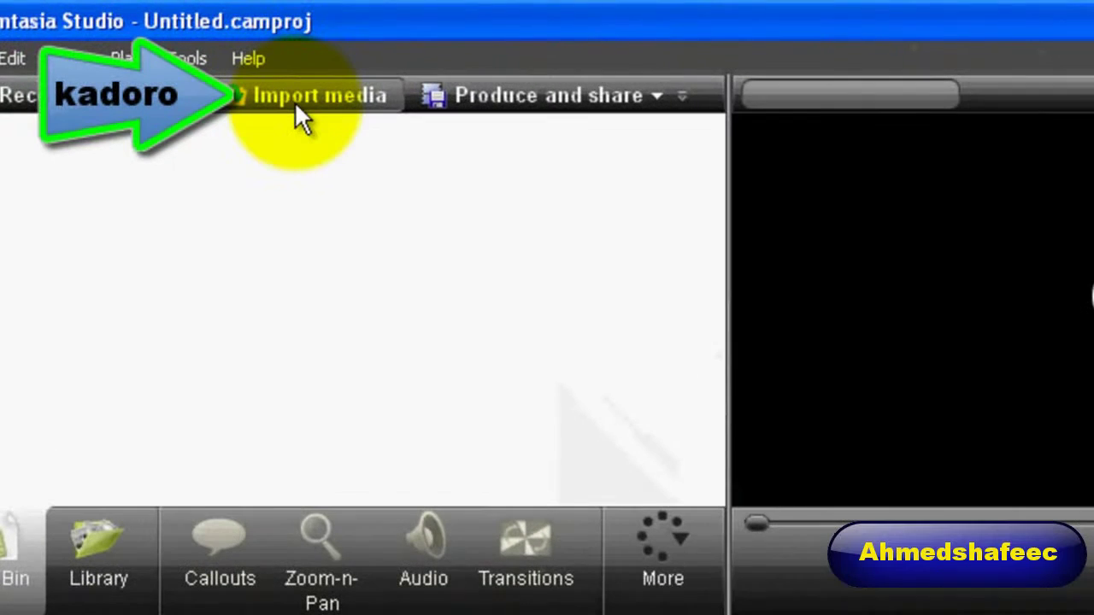
Step: Import the video 0001_0700 from the renders folder inside Universal_Intro_Custom
{"action": "left_click", "coordinate": [296, 107]}
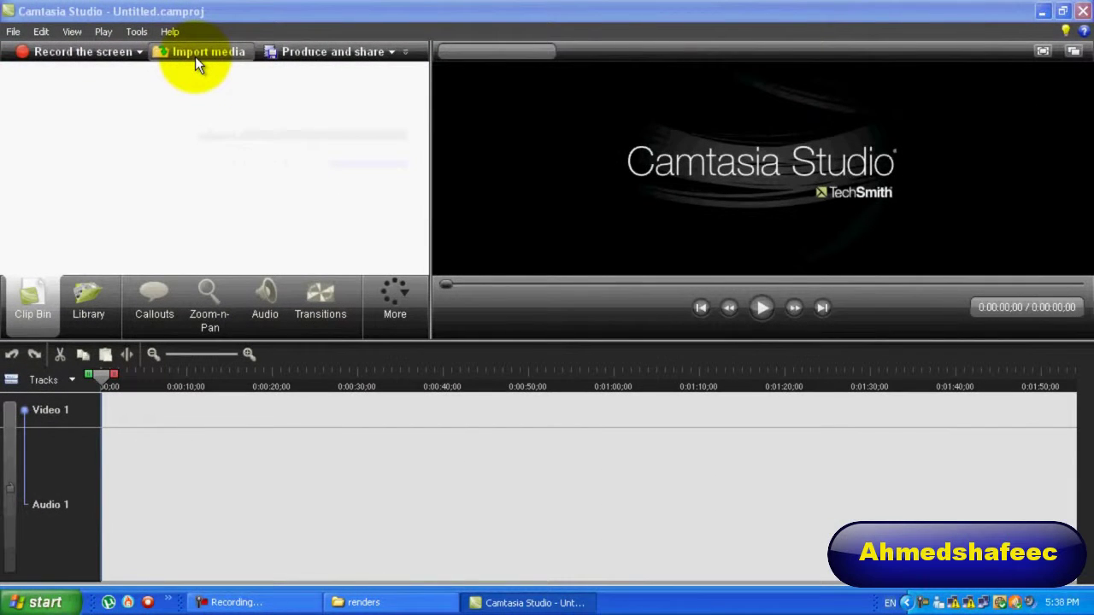
{"action": "left_click", "coordinate": [194, 58]}
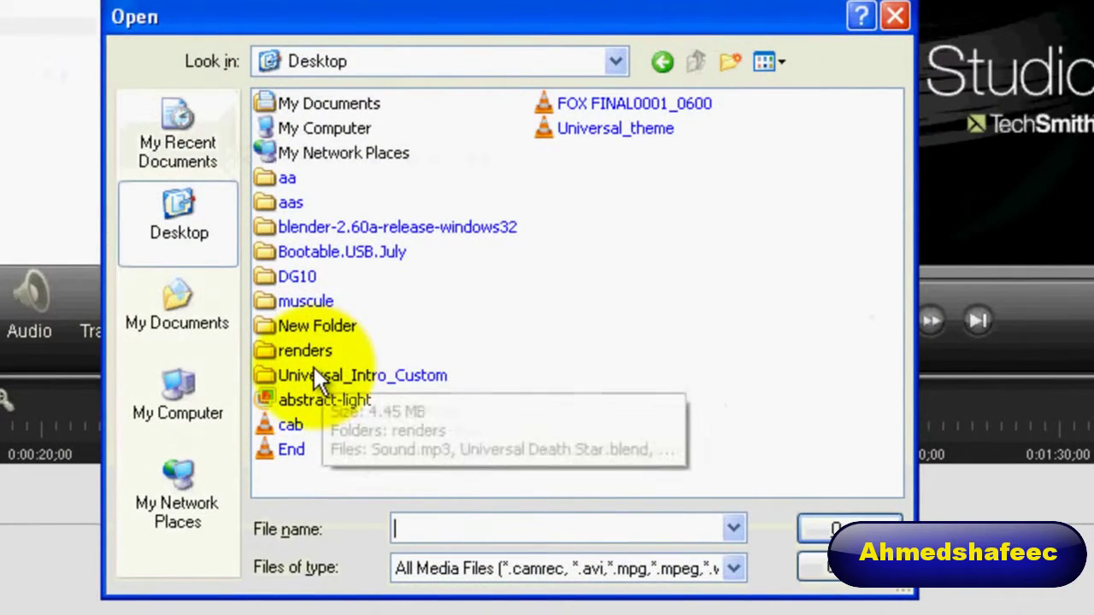
{"action": "left_click", "coordinate": [314, 373]}
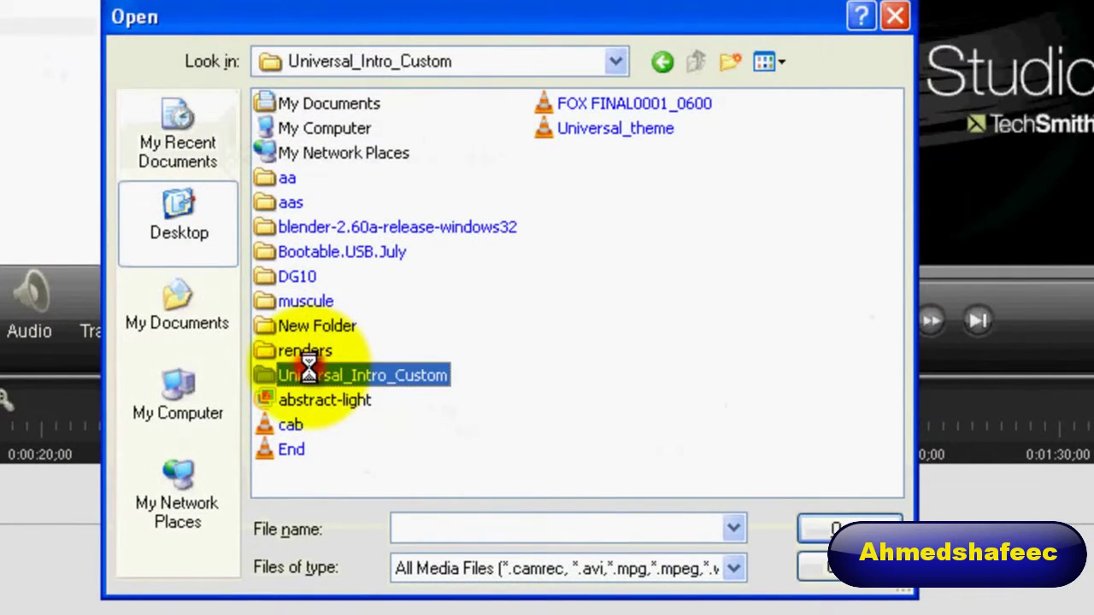
{"action": "double_click", "coordinate": [300, 352]}
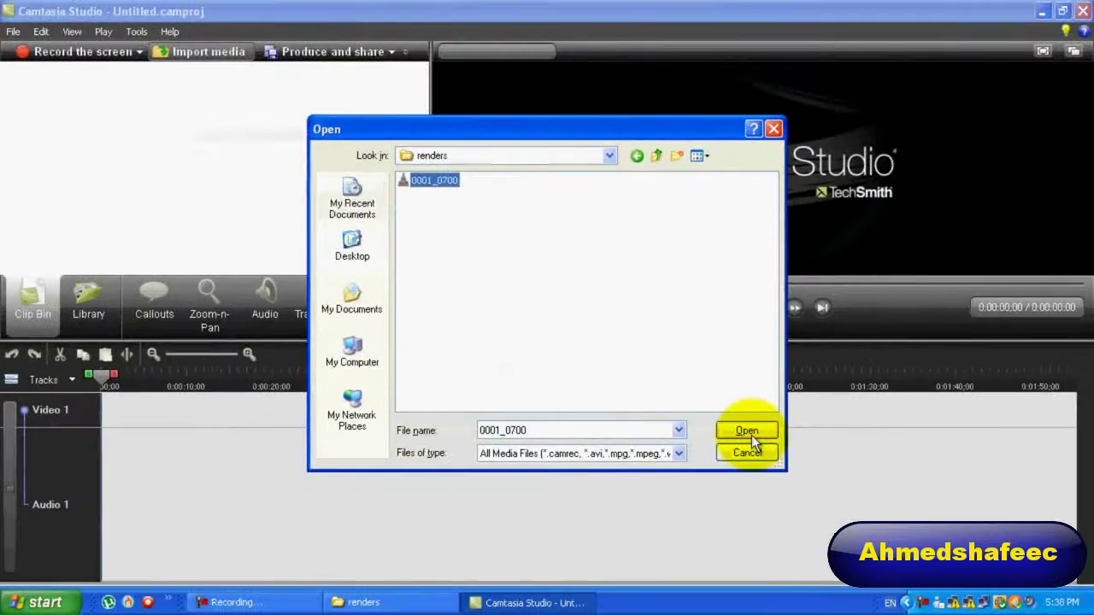
{"action": "left_click", "coordinate": [846, 529]}
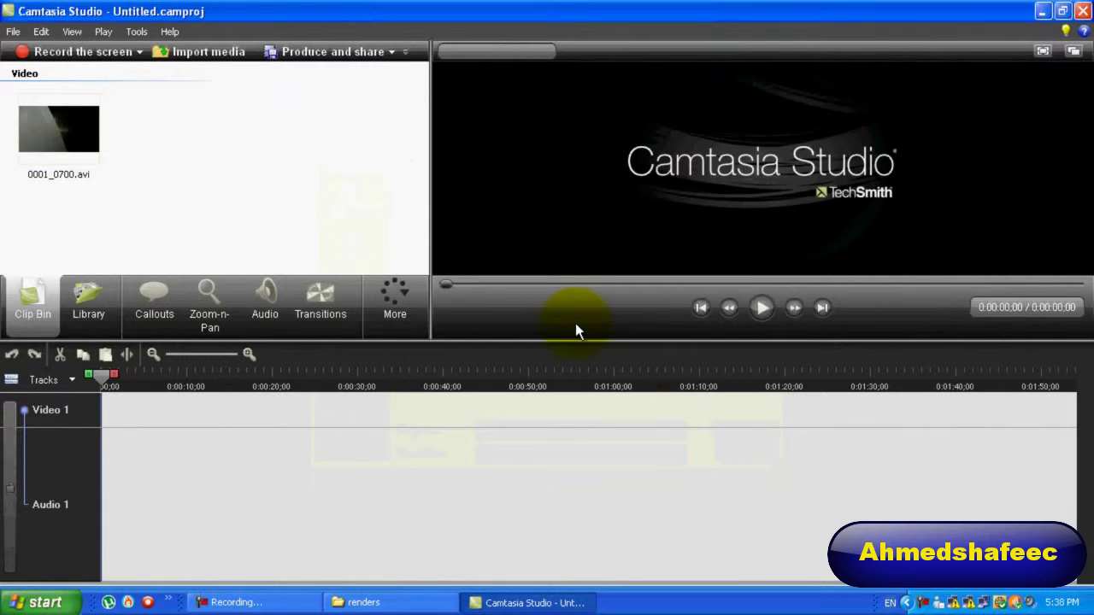
Step: Place the 0001_0700.avi clip at the start of Video 1 and set the editing dimensions to 1280 x 720 (YouTube & HD)
{"action": "left_click_drag", "start_coordinate": [37, 136], "coordinate": [109, 419]}
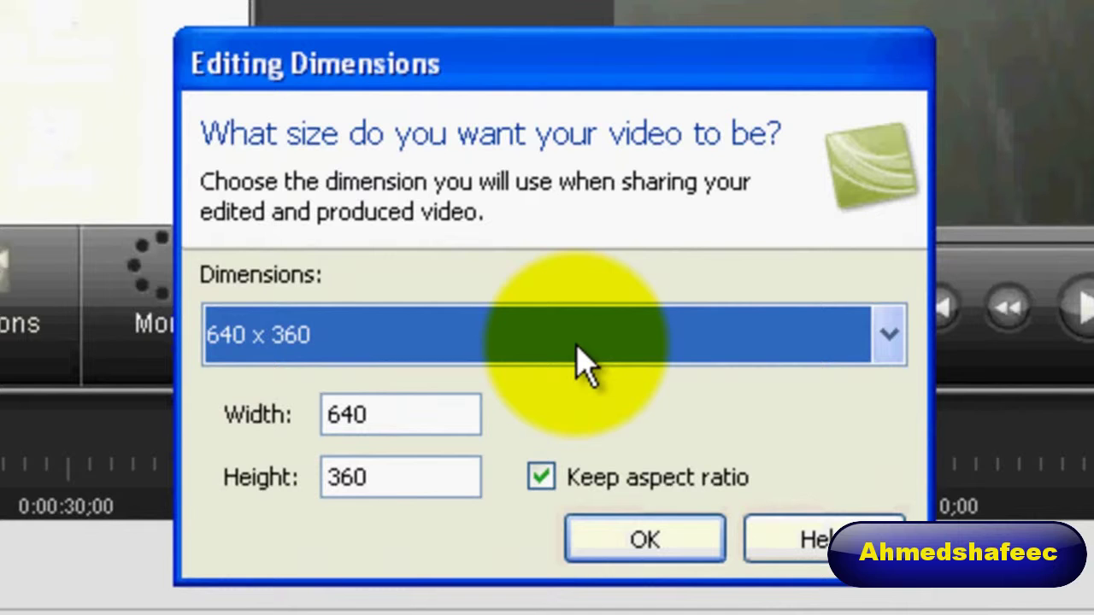
{"action": "left_click", "coordinate": [577, 347]}
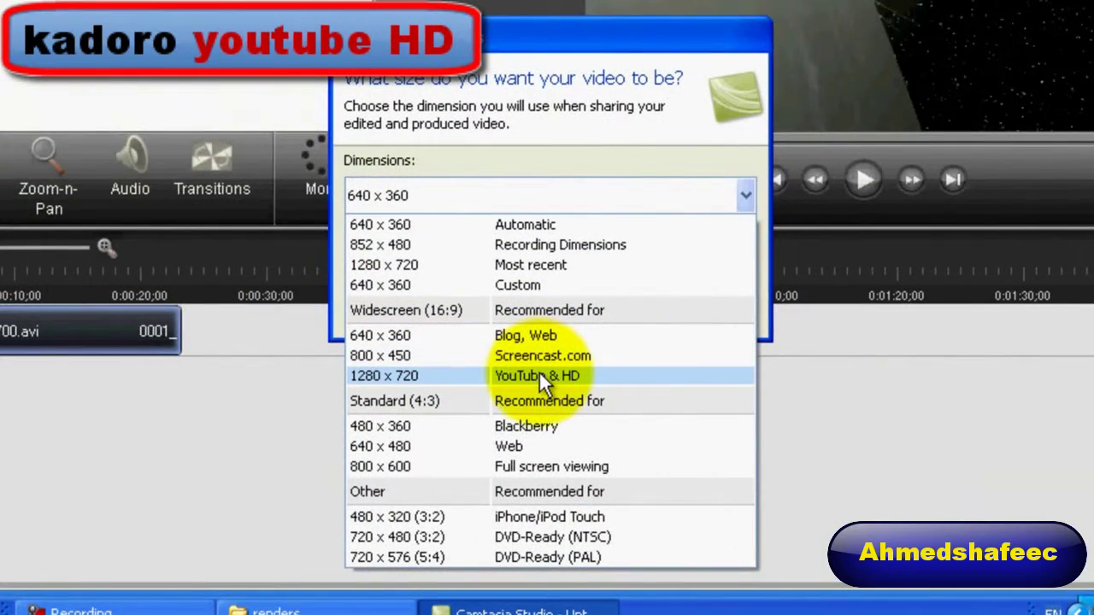
{"action": "left_click", "coordinate": [539, 376]}
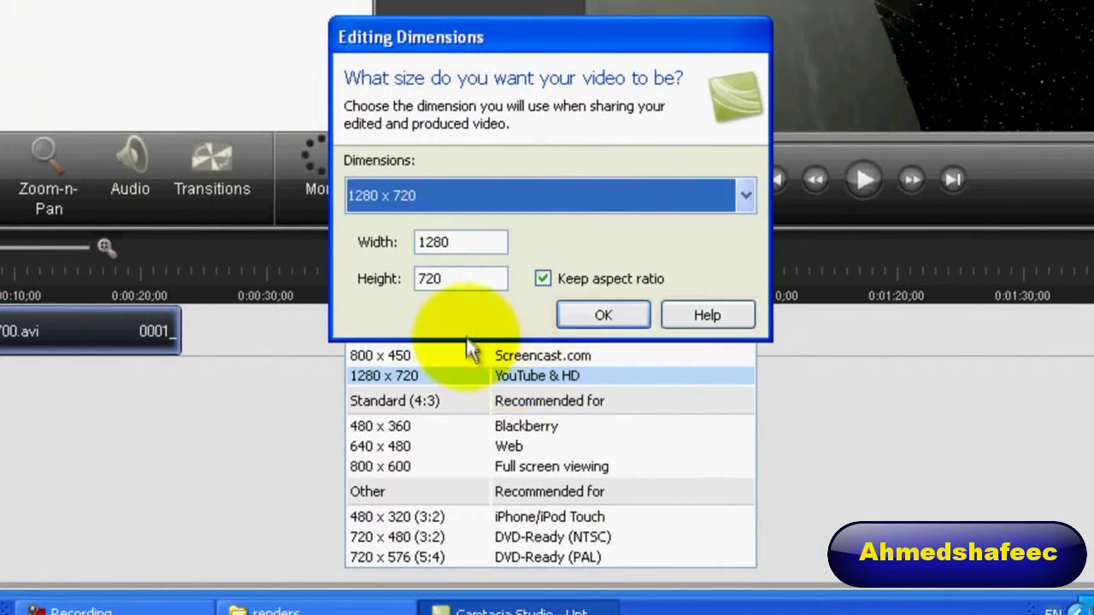
{"action": "left_click", "coordinate": [602, 318]}
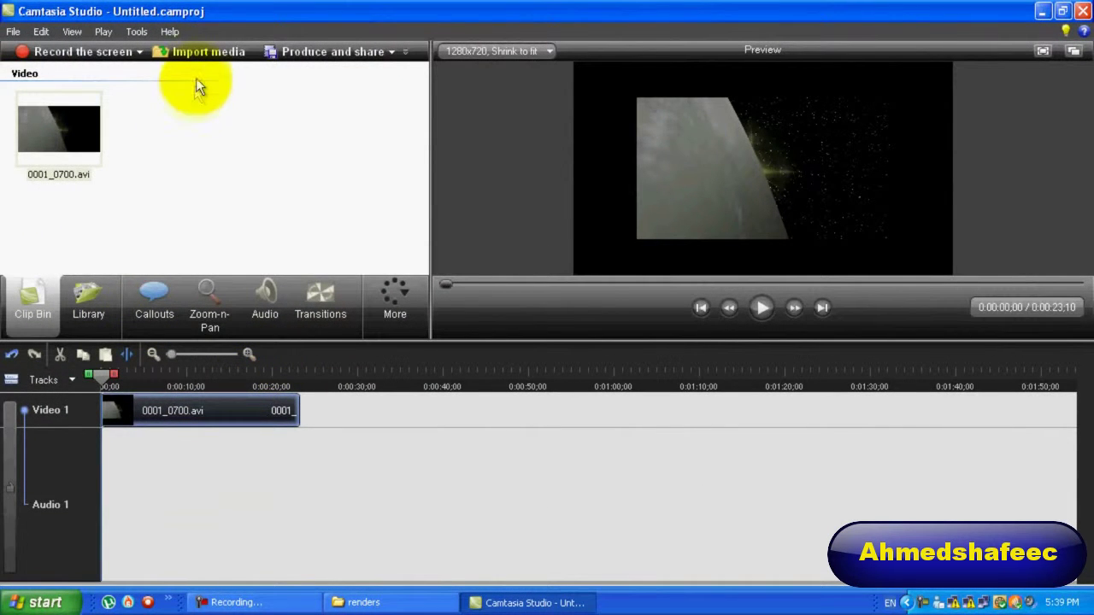
Step: Import the Sound file from Universal_Intro_Custom and place it at the start of the timeline on Audio 2
{"action": "left_click", "coordinate": [197, 54]}
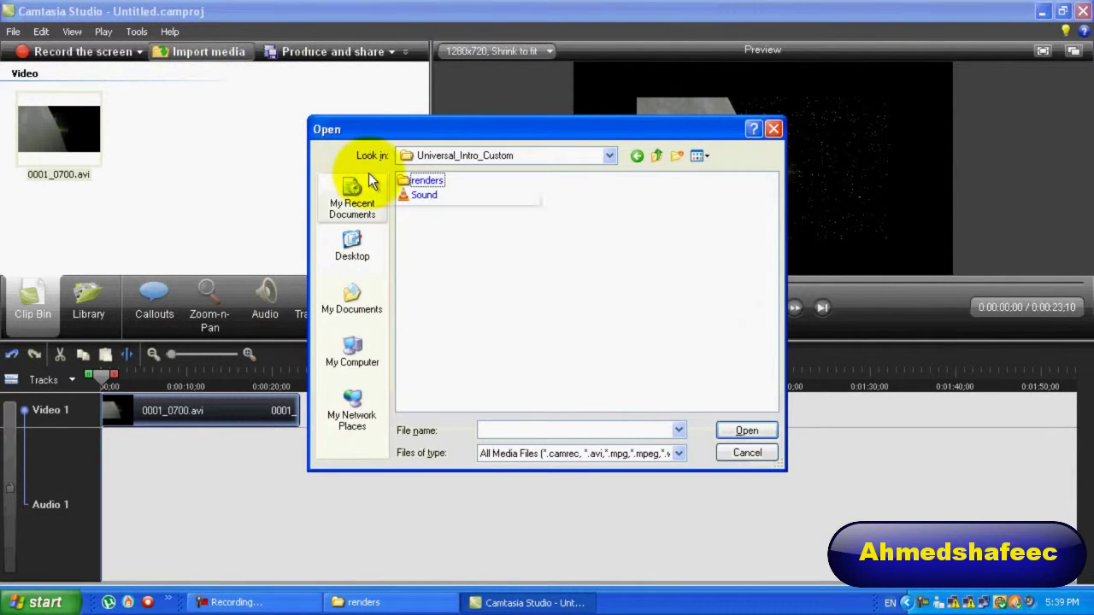
{"action": "left_click", "coordinate": [408, 198]}
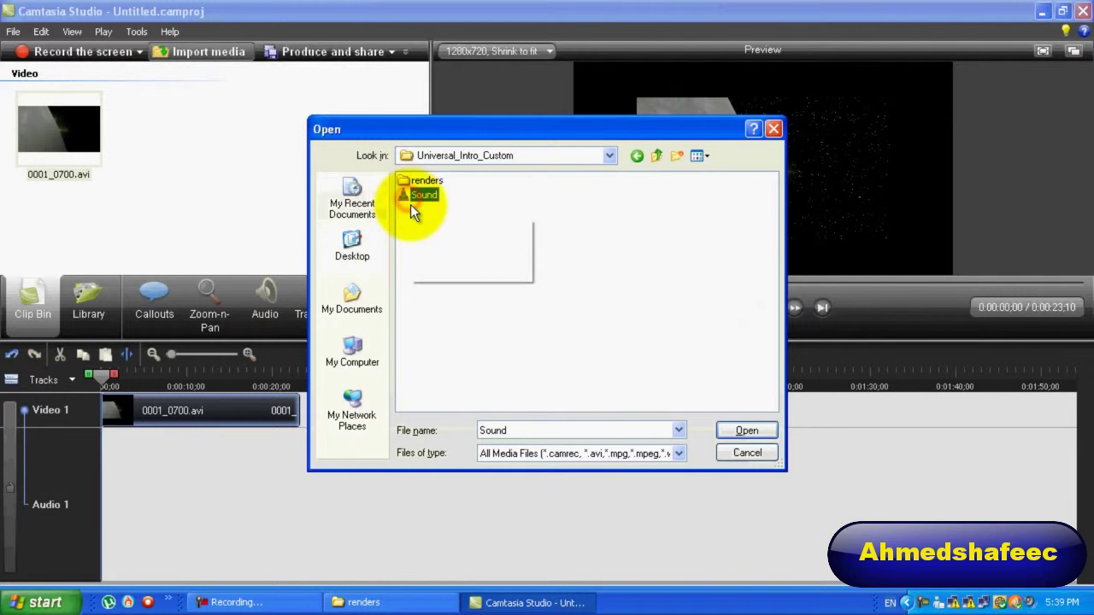
{"action": "left_click", "coordinate": [768, 437]}
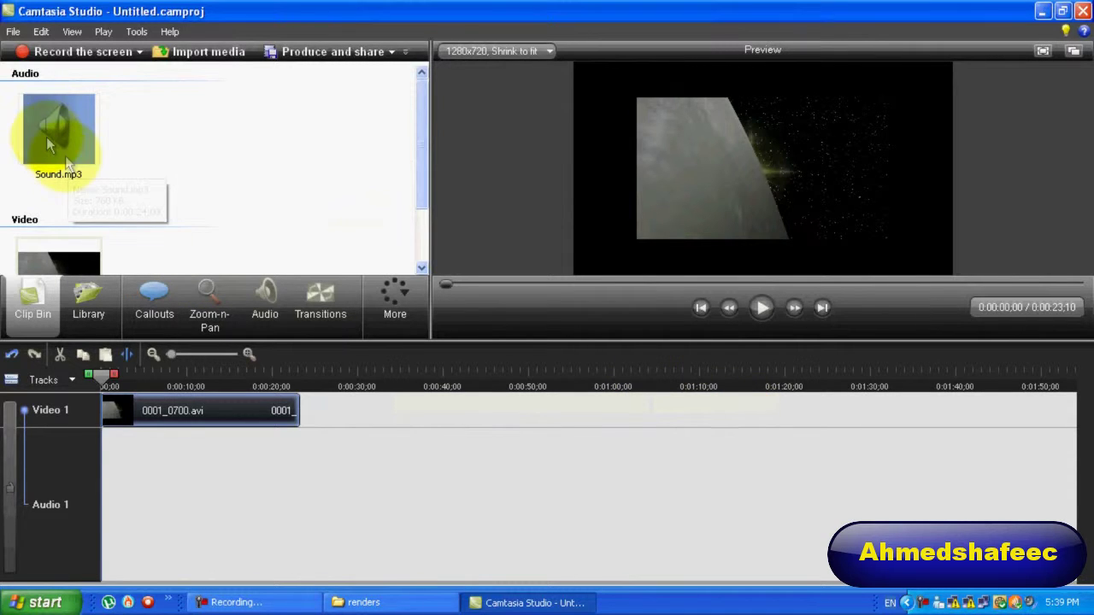
{"action": "left_click_drag", "start_coordinate": [49, 142], "coordinate": [126, 482]}
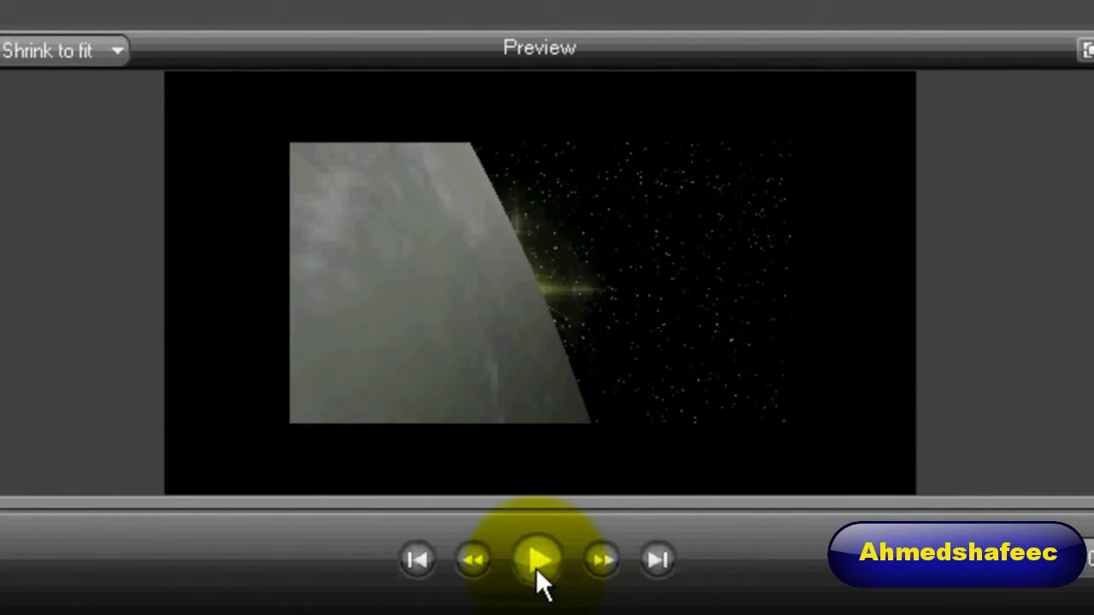
Step: Play the preview and examine how the sound clip's waveform lines up with the start and end of the video clip
{"action": "left_click", "coordinate": [542, 557]}
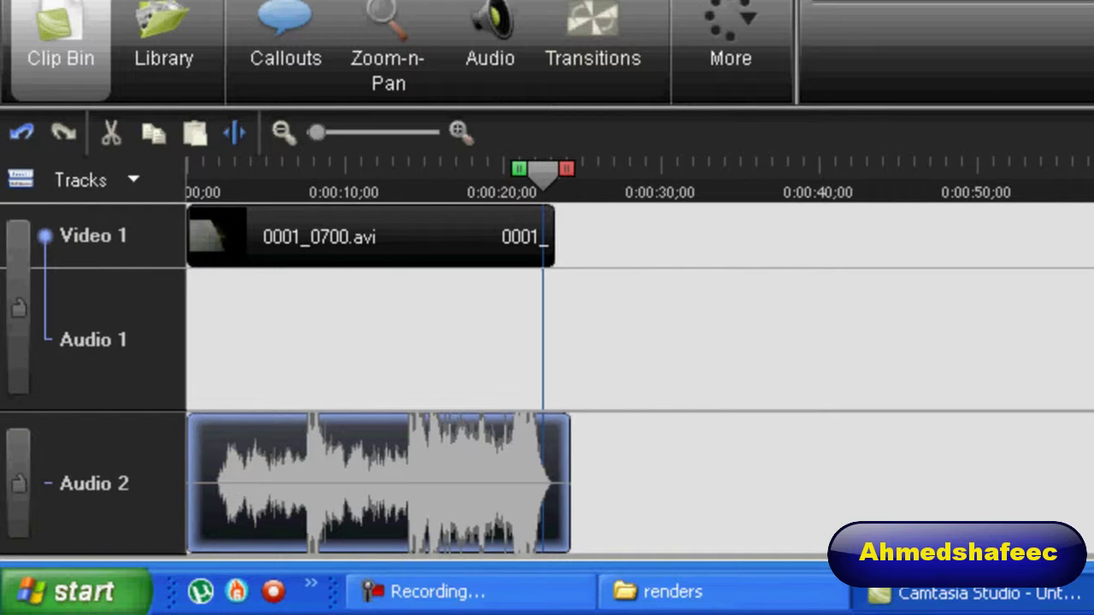
{"action": "left_click", "coordinate": [457, 132]}
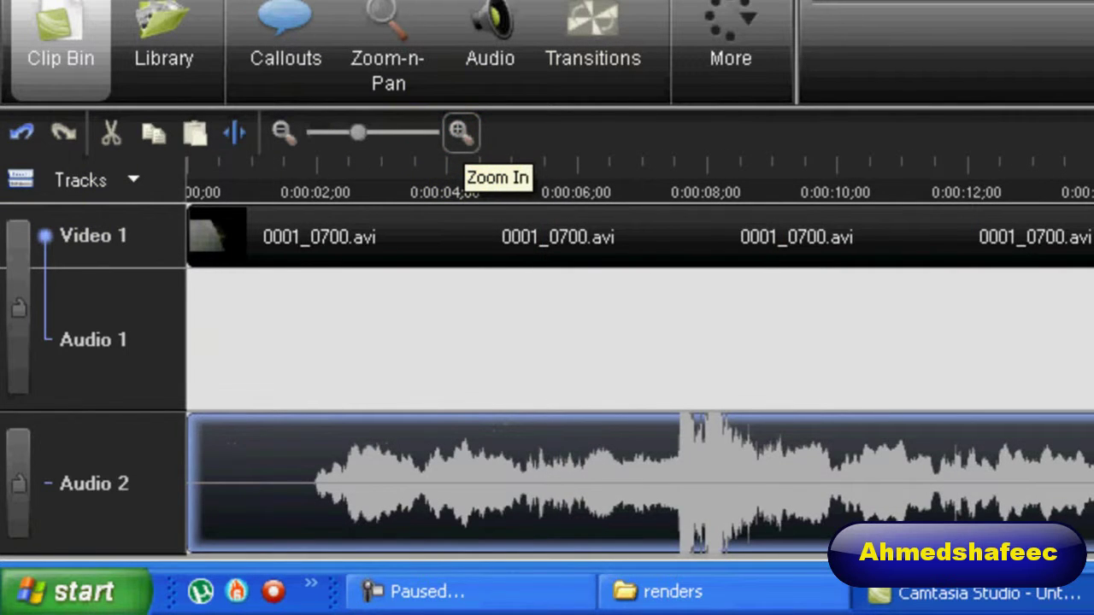
{"action": "key", "text": "F9"}
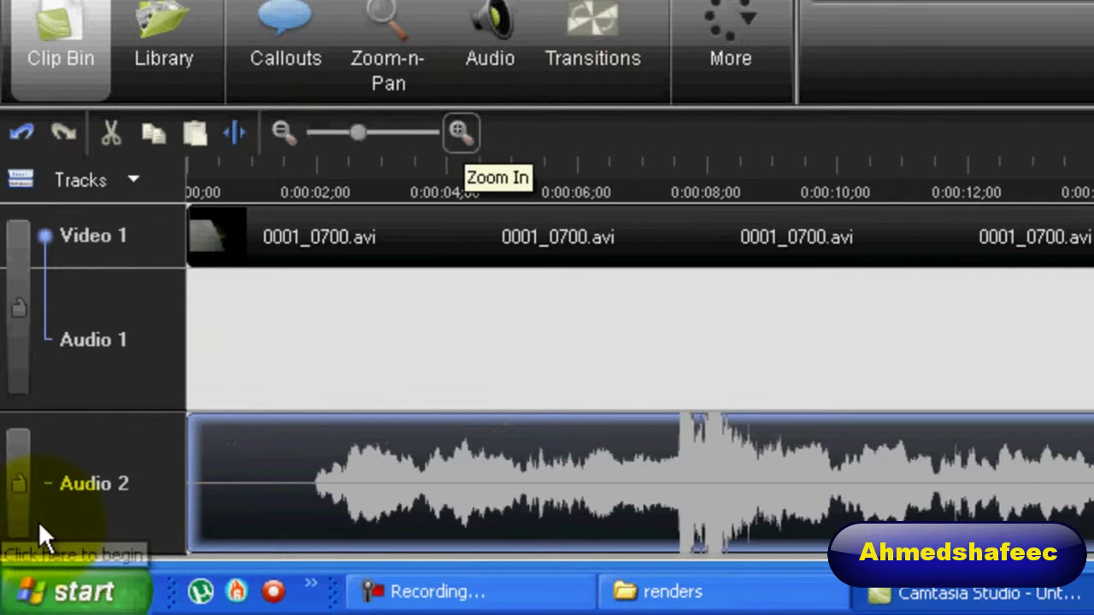
{"action": "left_click", "coordinate": [363, 289]}
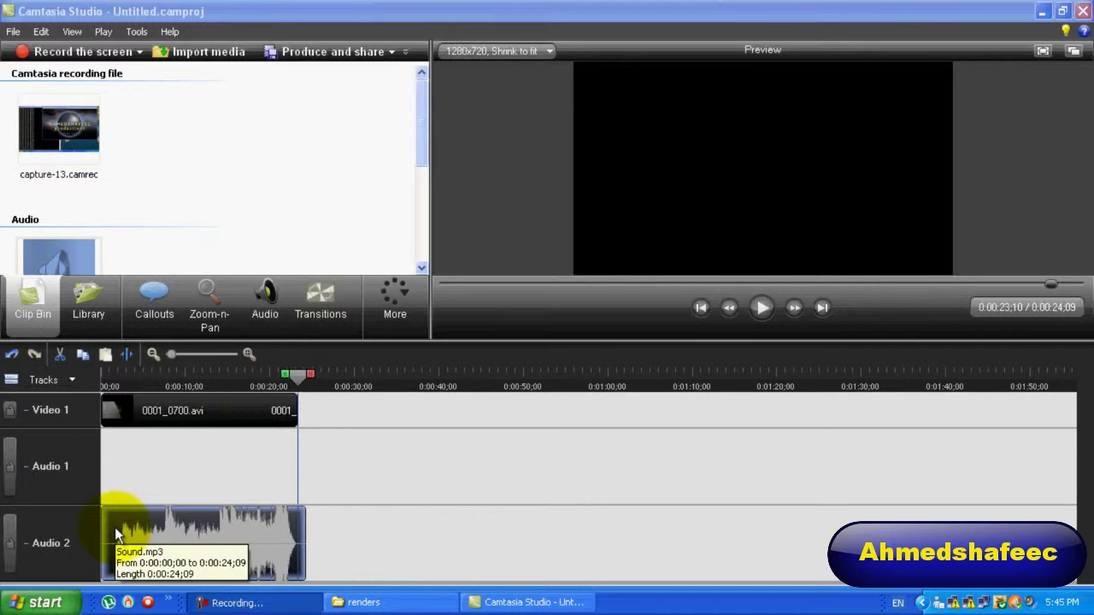
{"action": "left_click", "coordinate": [292, 384]}
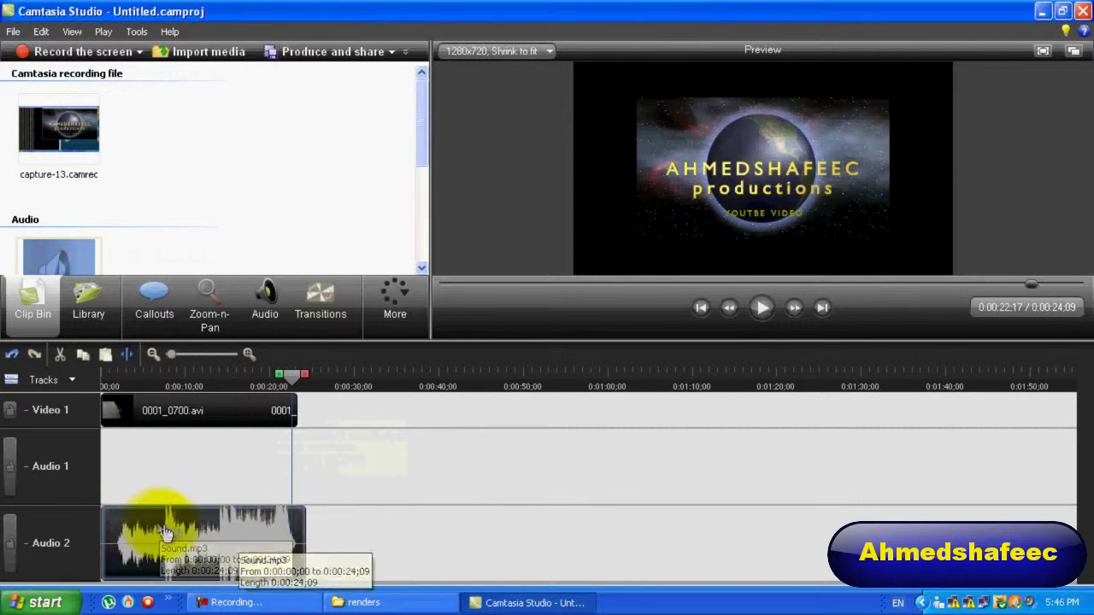
Step: Move the sound clip on Audio 2 clear of the video clip, beyond the video's end
{"action": "left_click_drag", "start_coordinate": [131, 521], "coordinate": [517, 528]}
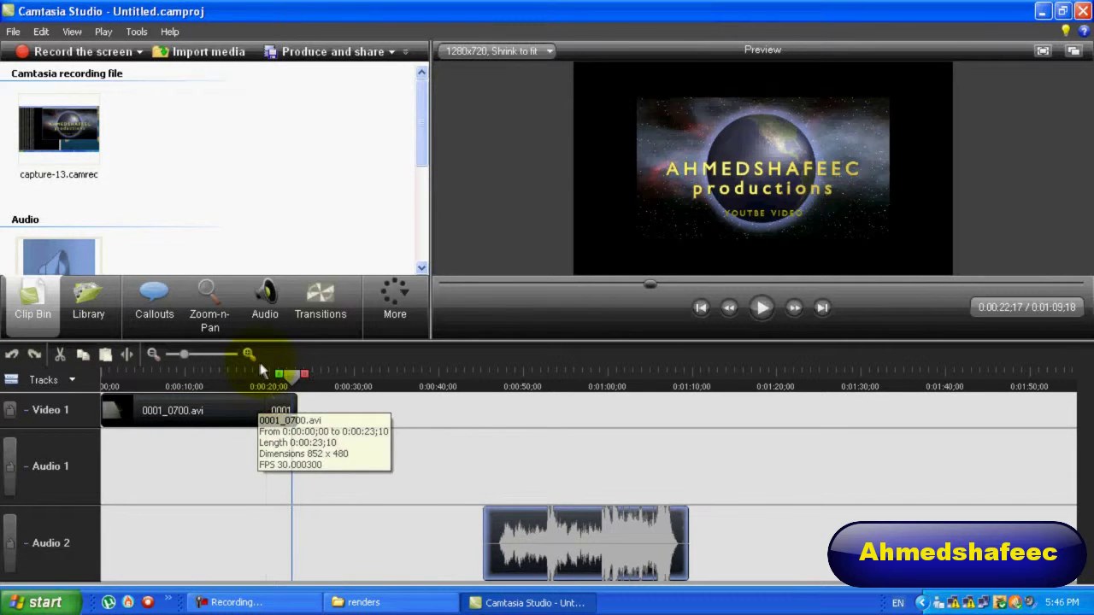
{"action": "left_click", "coordinate": [248, 354]}
{"action": "left_click", "coordinate": [248, 354]}
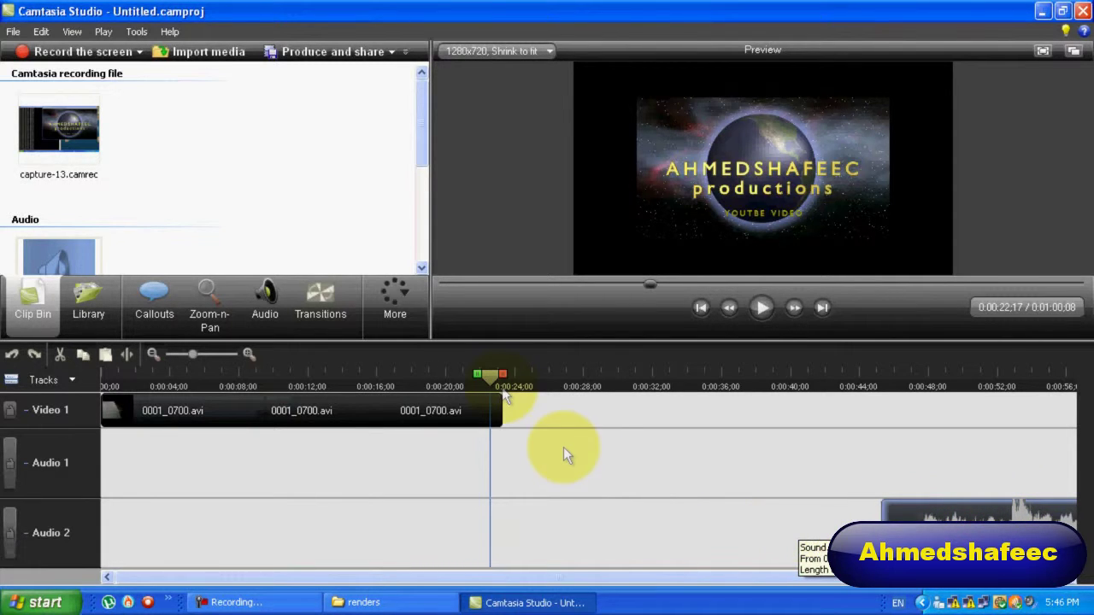
{"action": "mouse_move", "coordinate": [493, 385]}
{"action": "left_mouse_down"}
{"action": "mouse_move", "coordinate": [282, 384]}
{"action": "mouse_move", "coordinate": [492, 385]}
{"action": "left_mouse_up"}
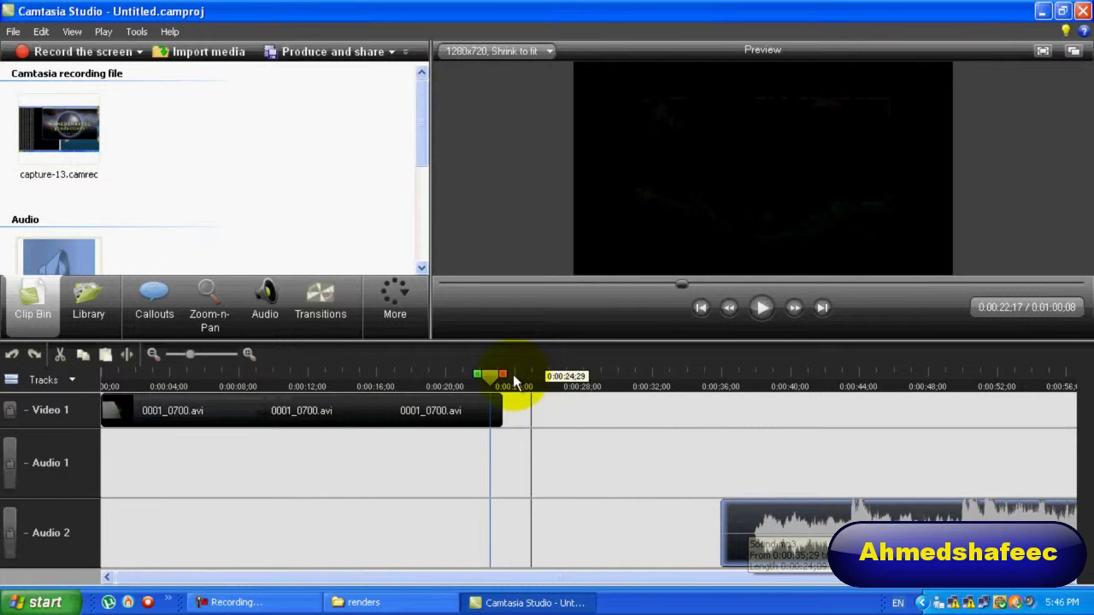
{"action": "left_click", "coordinate": [488, 383]}
{"action": "mouse_move", "coordinate": [488, 386]}
{"action": "left_mouse_down"}
{"action": "mouse_move", "coordinate": [684, 408]}
{"action": "mouse_move", "coordinate": [690, 385]}
{"action": "left_mouse_up"}
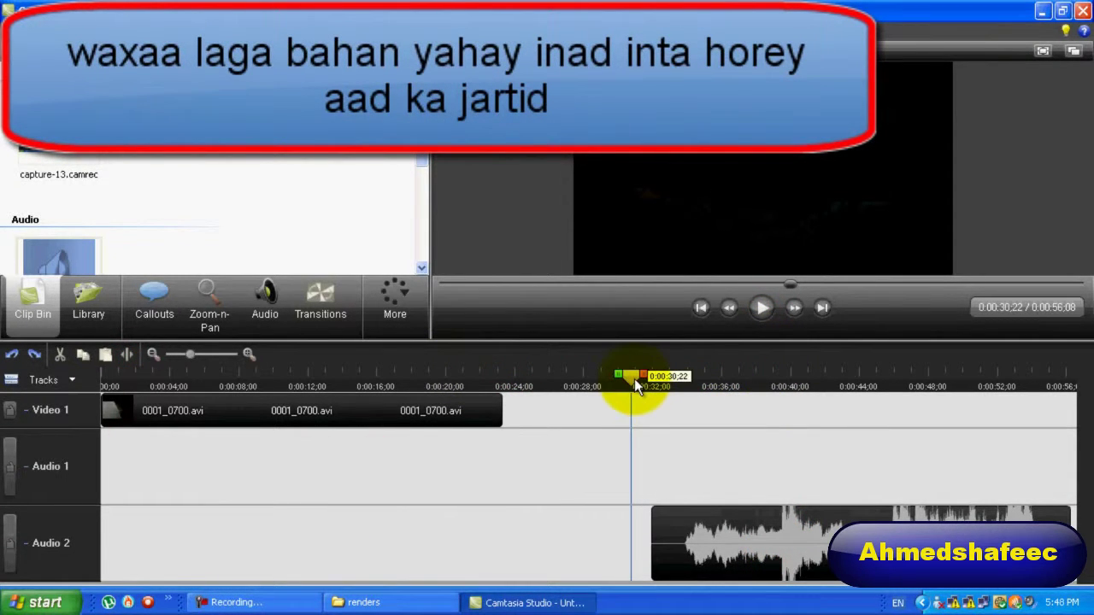
Step: Split the sound clip at 0:00:32;29 and delete the short silent piece before the cut
{"action": "left_click_drag", "start_coordinate": [634, 379], "coordinate": [675, 390]}
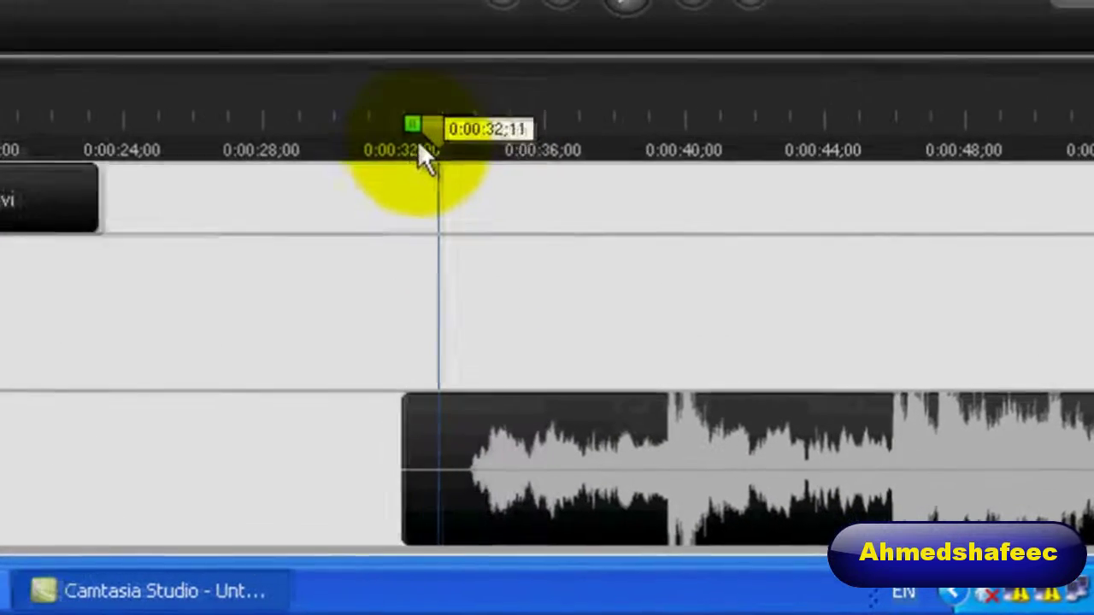
{"action": "mouse_move", "coordinate": [418, 141]}
{"action": "left_mouse_down"}
{"action": "mouse_move", "coordinate": [401, 139]}
{"action": "mouse_move", "coordinate": [416, 125]}
{"action": "left_mouse_up"}
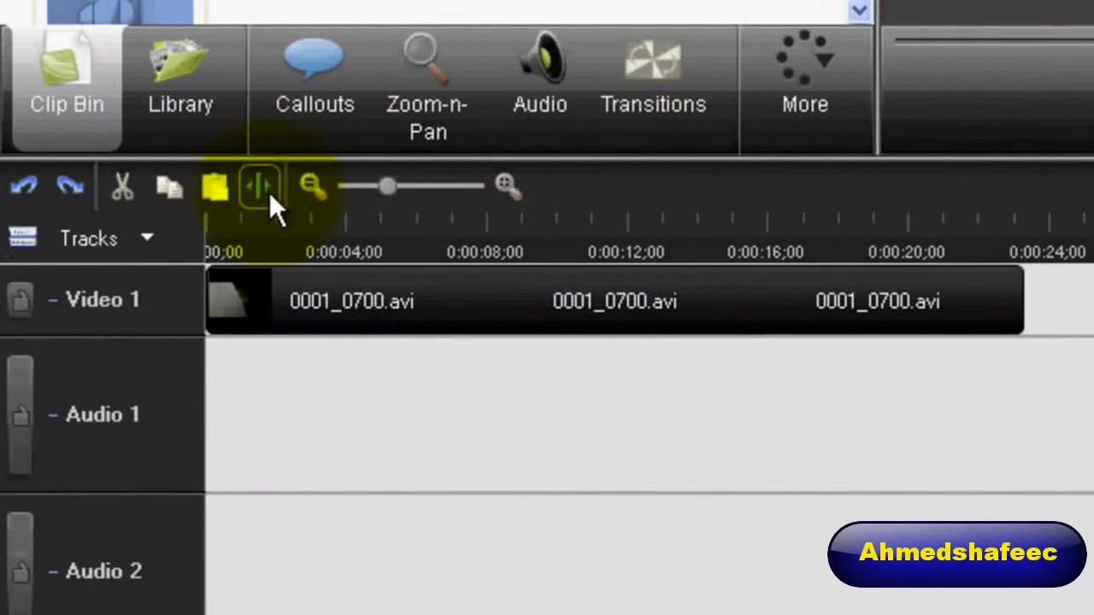
{"action": "left_click", "coordinate": [265, 190]}
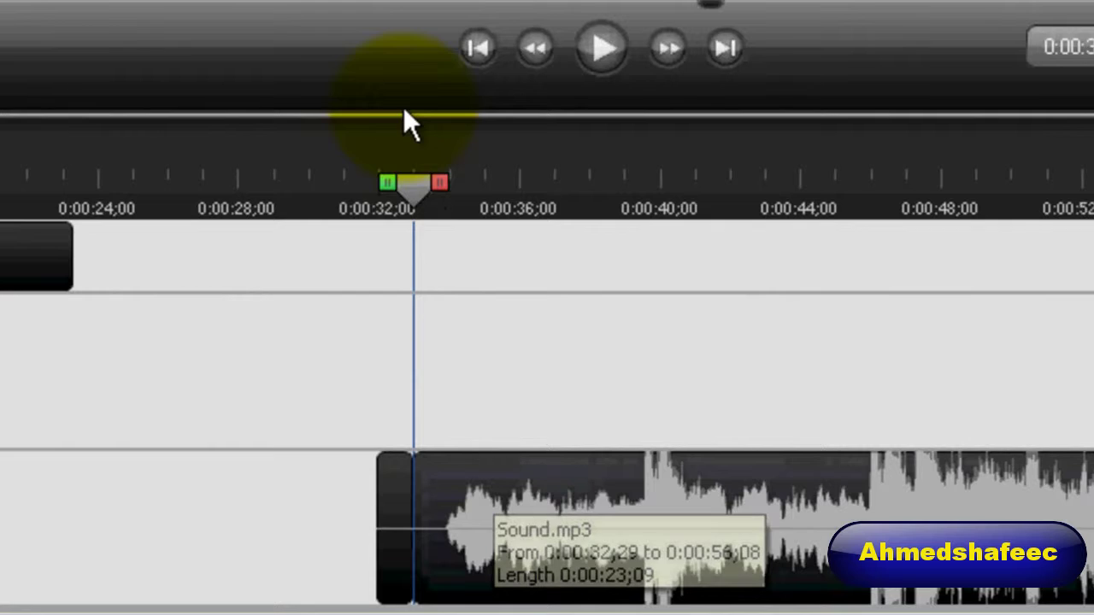
{"action": "left_click_drag", "start_coordinate": [381, 183], "coordinate": [353, 182]}
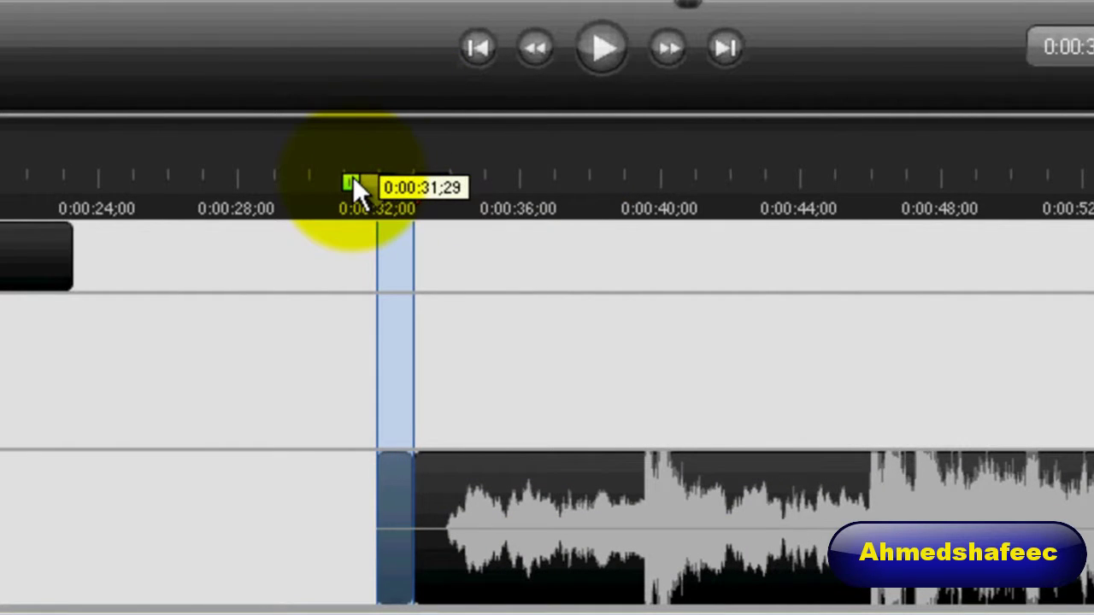
{"action": "key", "text": "Delete"}
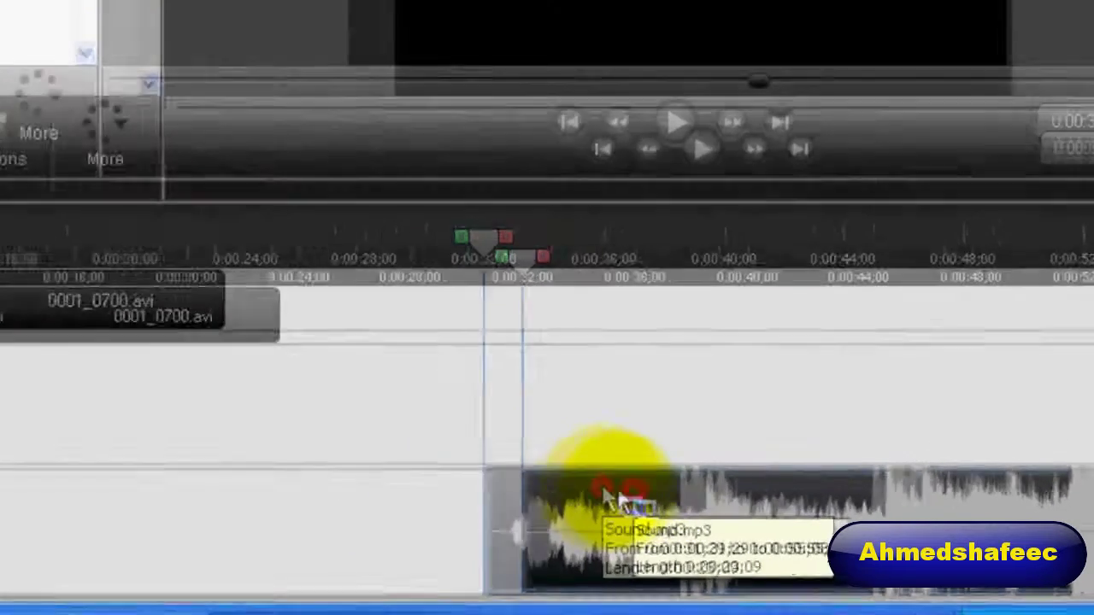
Step: Move the trimmed sound clip to the start of the timeline and check its end against the video clip's end
{"action": "left_click_drag", "start_coordinate": [523, 494], "coordinate": [126, 535]}
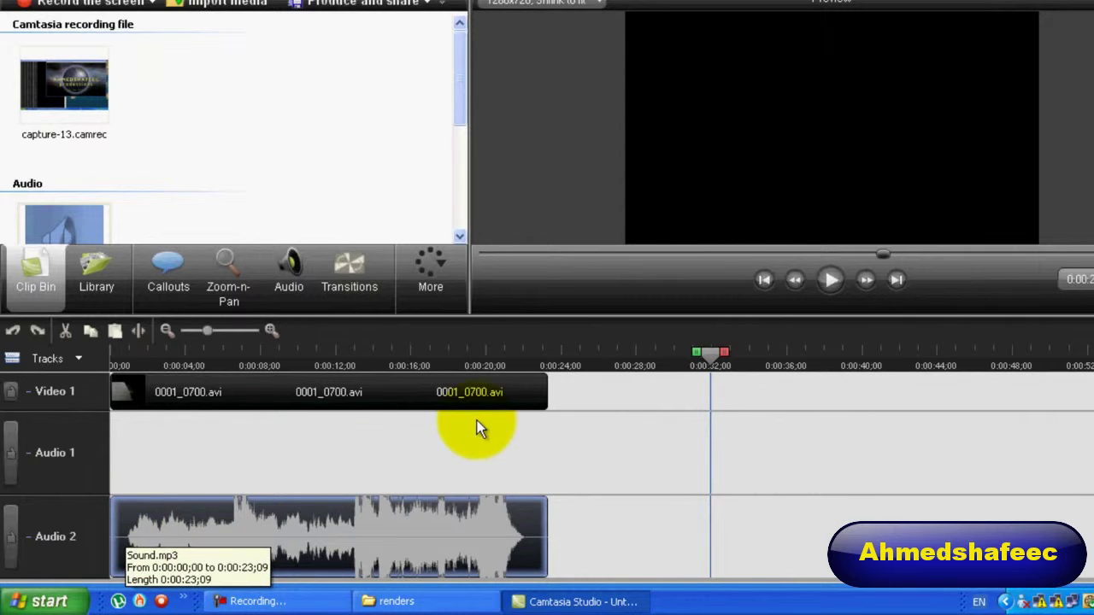
{"action": "left_click", "coordinate": [740, 361]}
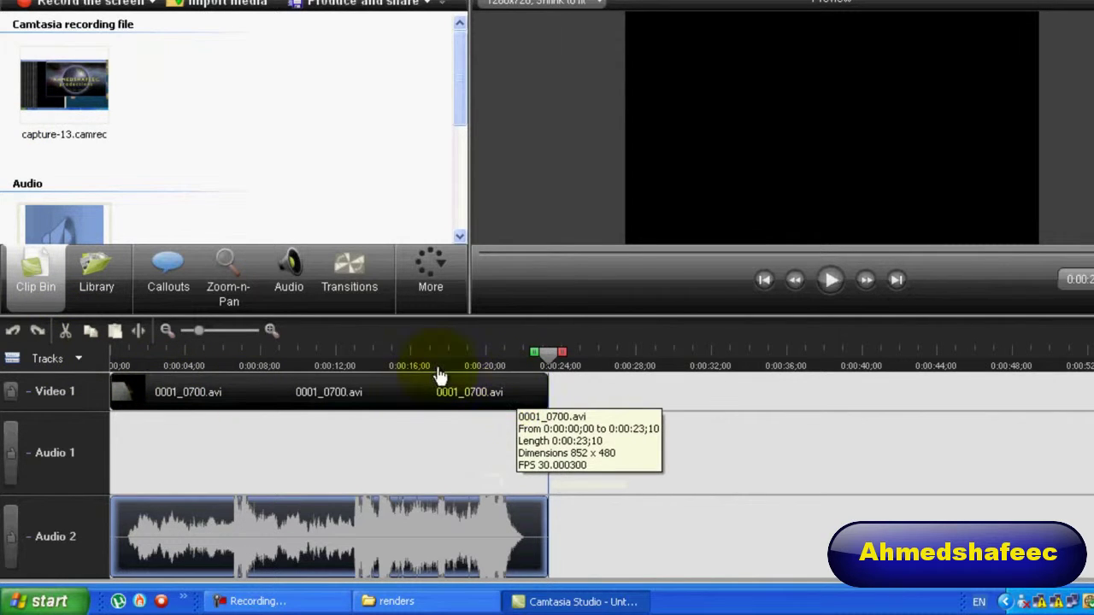
{"action": "left_click", "coordinate": [376, 397]}
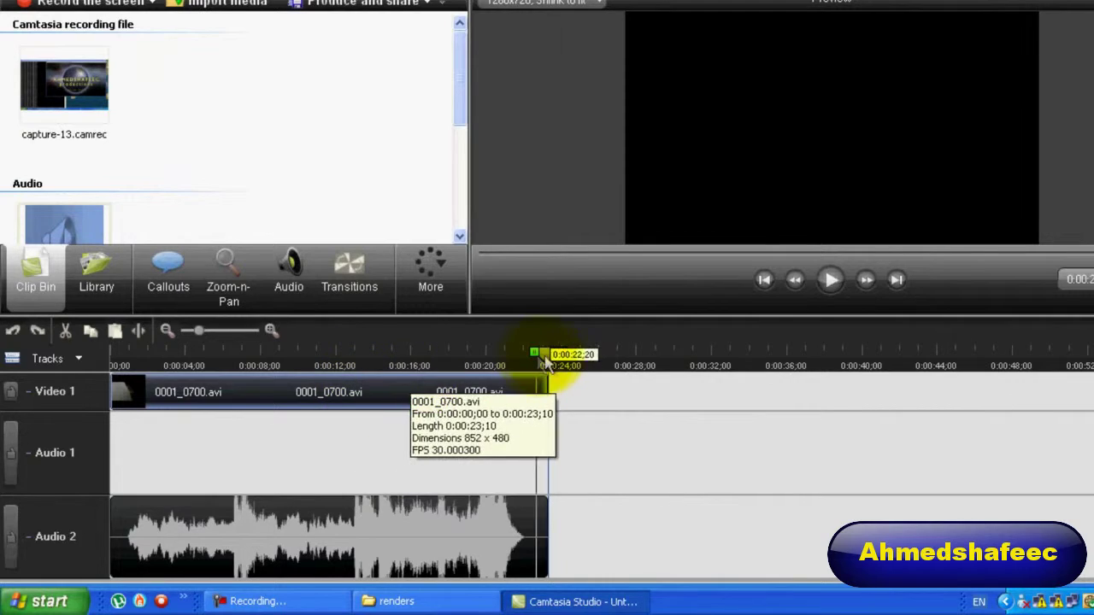
Step: Add a Zoom-n-Pan keyframe snapped to the video edges at 0:00:08;29 and move it to the start of the timeline
{"action": "left_click_drag", "start_coordinate": [548, 354], "coordinate": [280, 366]}
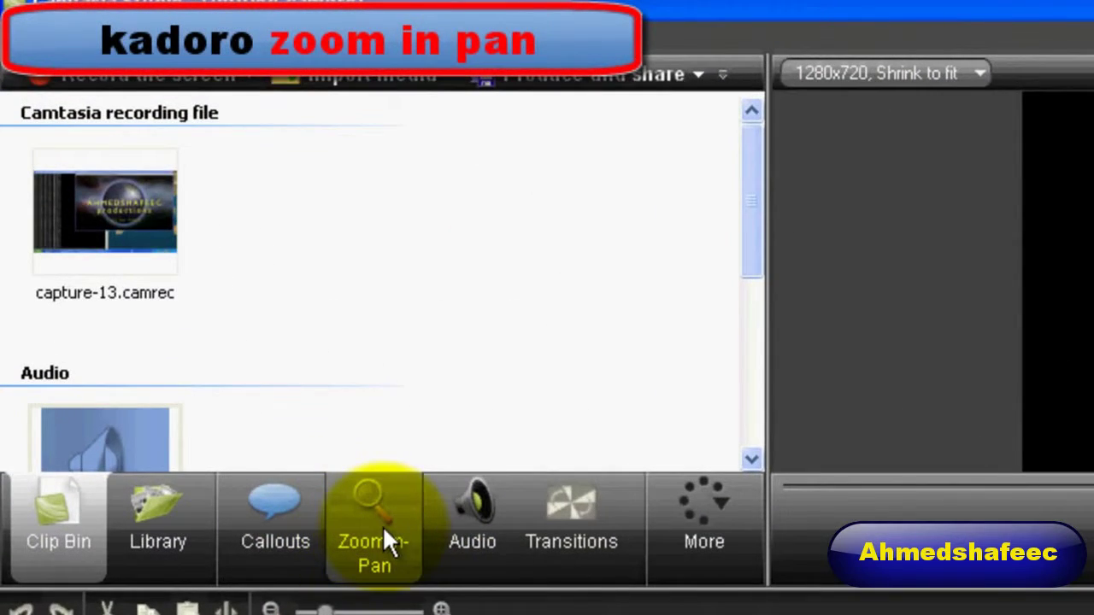
{"action": "left_click", "coordinate": [382, 526]}
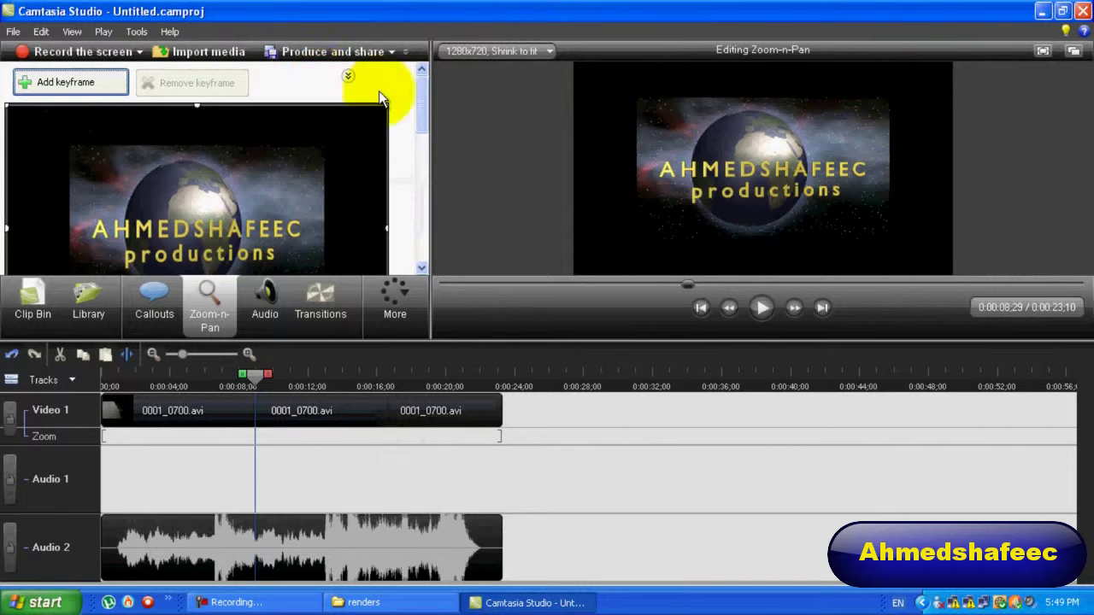
{"action": "left_click_drag", "start_coordinate": [420, 120], "coordinate": [420, 139]}
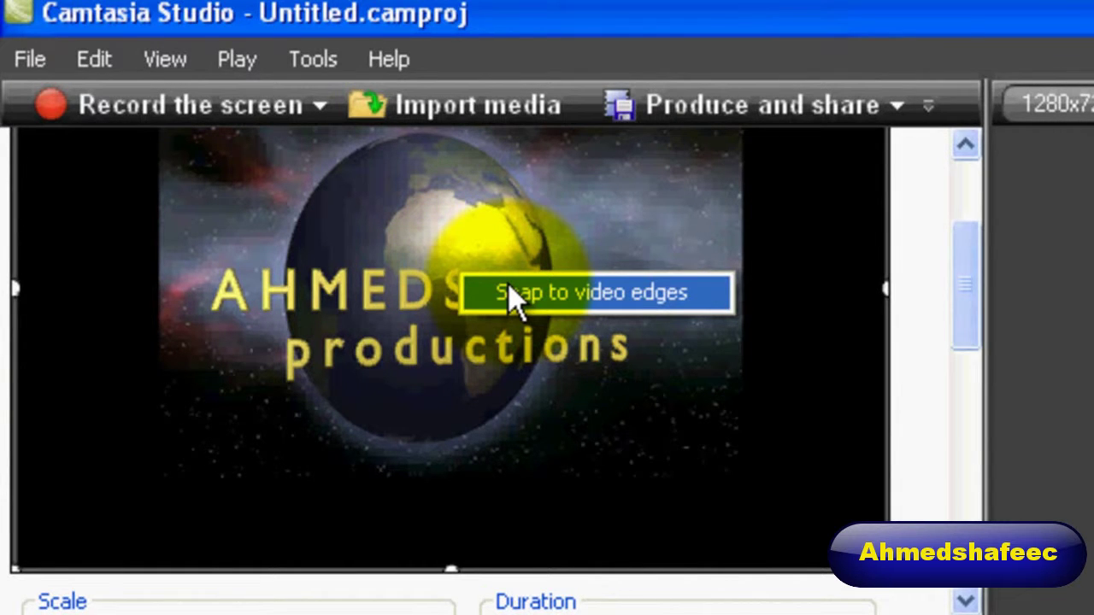
{"action": "left_click", "coordinate": [508, 290]}
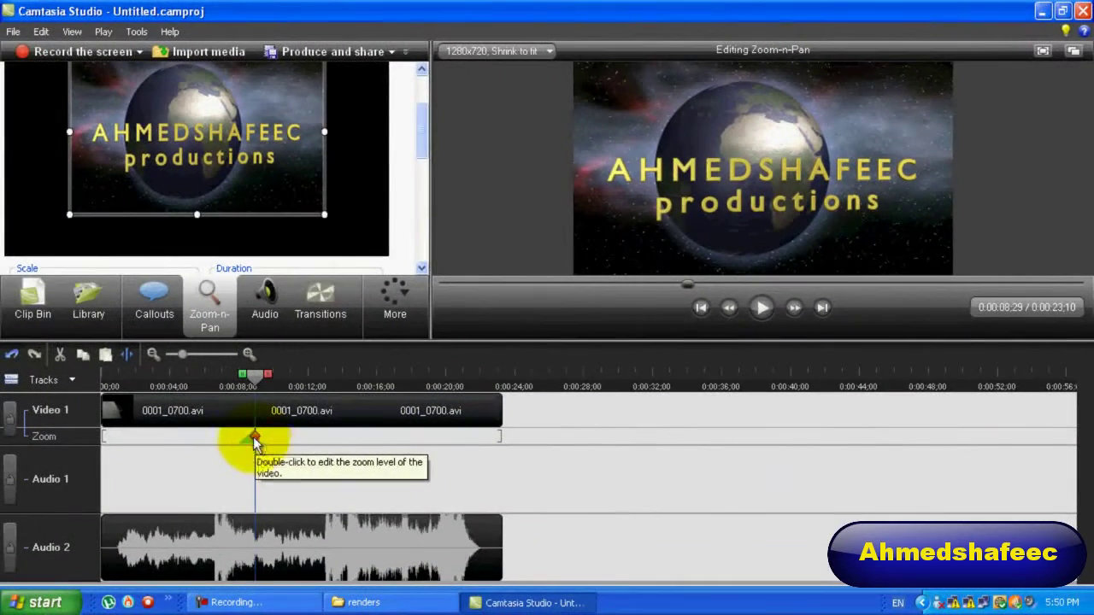
{"action": "mouse_move", "coordinate": [224, 462]}
{"action": "left_mouse_down"}
{"action": "mouse_move", "coordinate": [94, 461]}
{"action": "mouse_move", "coordinate": [74, 449]}
{"action": "mouse_move", "coordinate": [100, 434]}
{"action": "mouse_move", "coordinate": [85, 434]}
{"action": "left_mouse_up"}
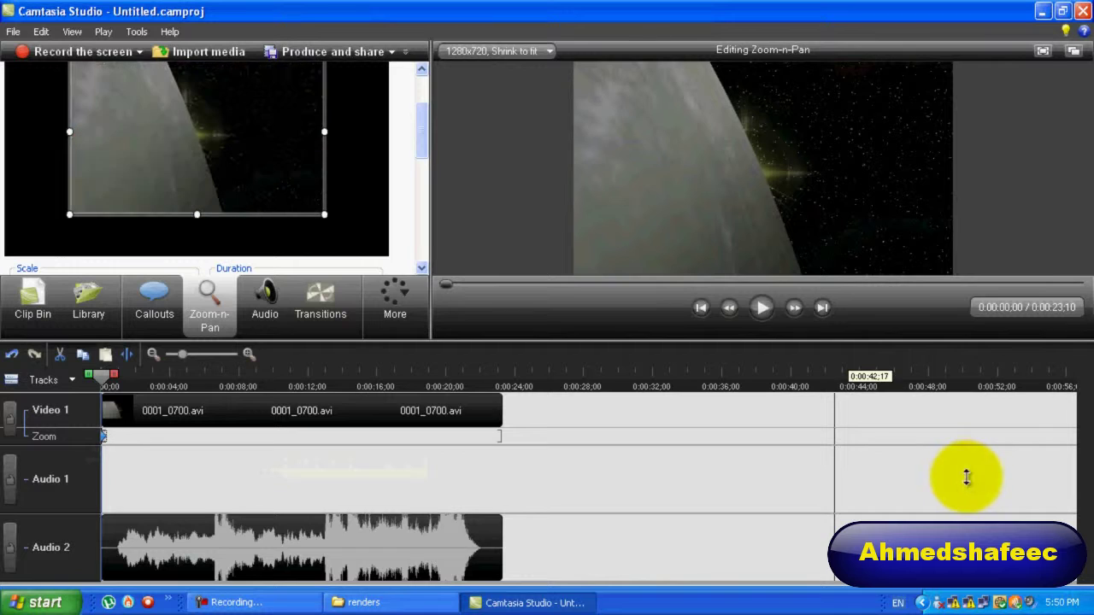
Step: Mute Stereo Mix in the system's Recording Control, minimise that window, and play the combined intro from the start of the timeline
{"action": "left_click", "coordinate": [1028, 603]}
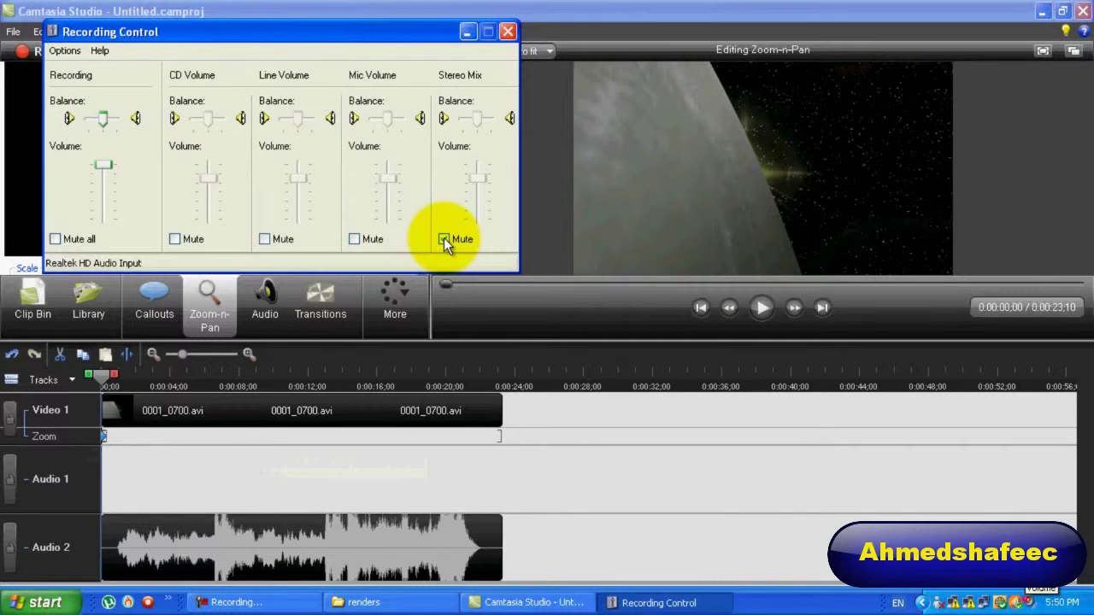
{"action": "left_click", "coordinate": [444, 240]}
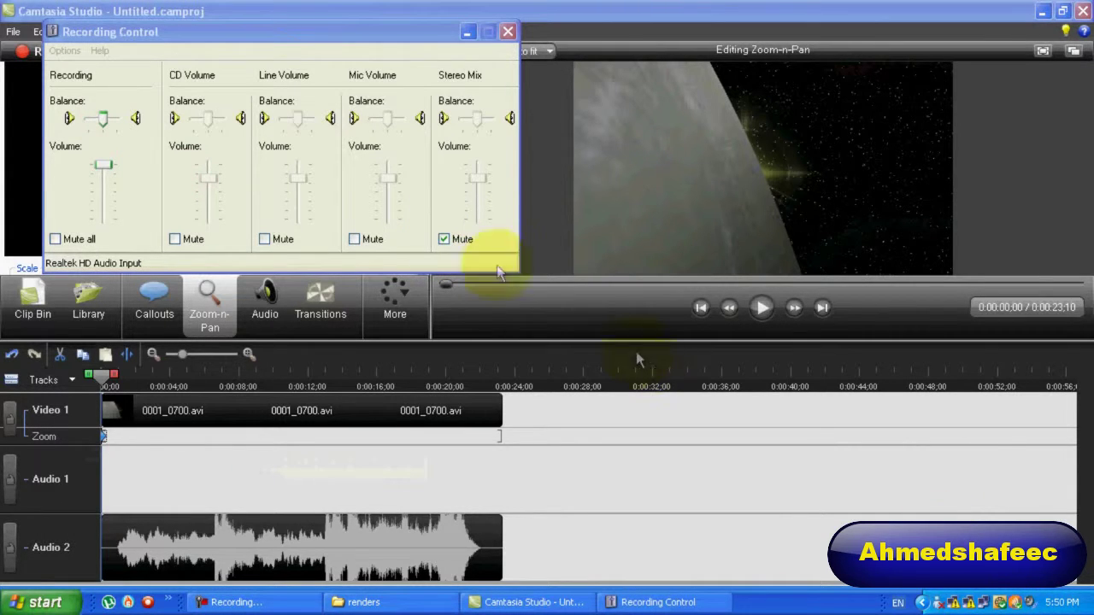
{"action": "left_click", "coordinate": [445, 247]}
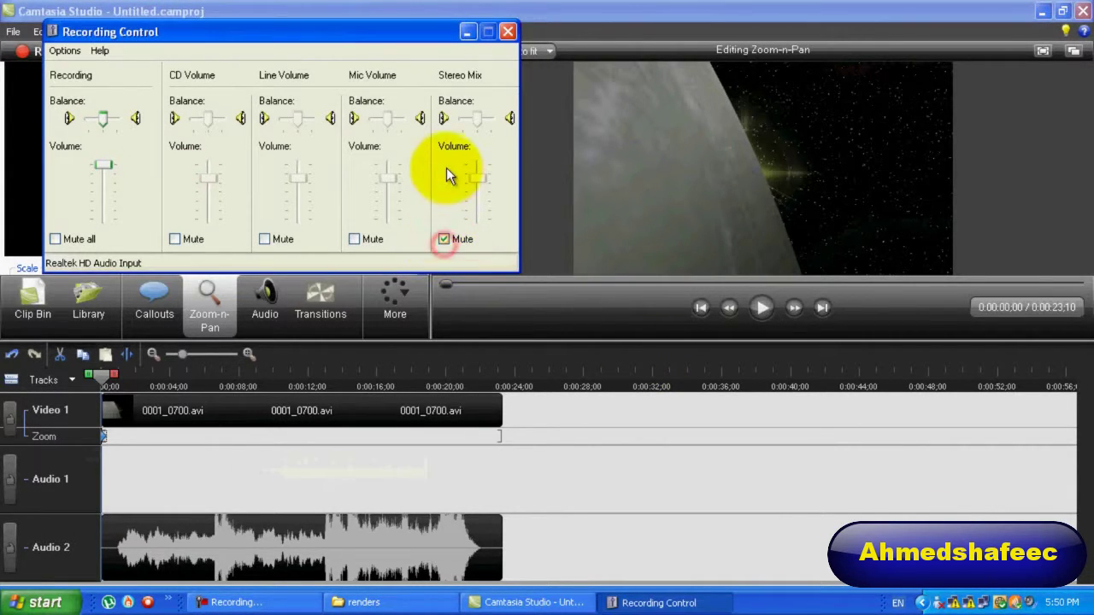
{"action": "left_click", "coordinate": [467, 33]}
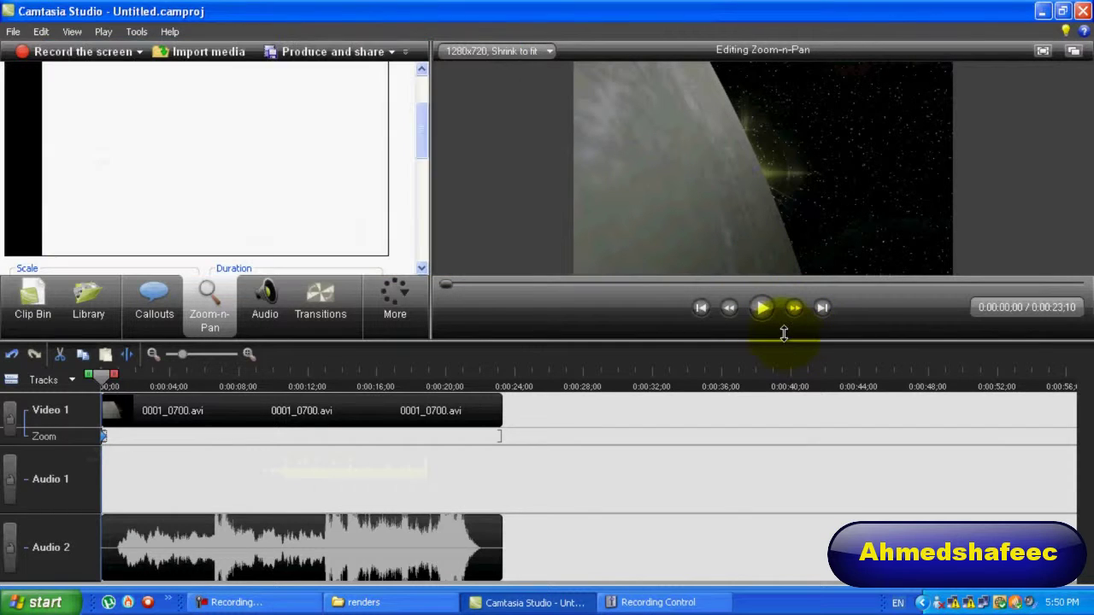
{"action": "left_click", "coordinate": [763, 308]}
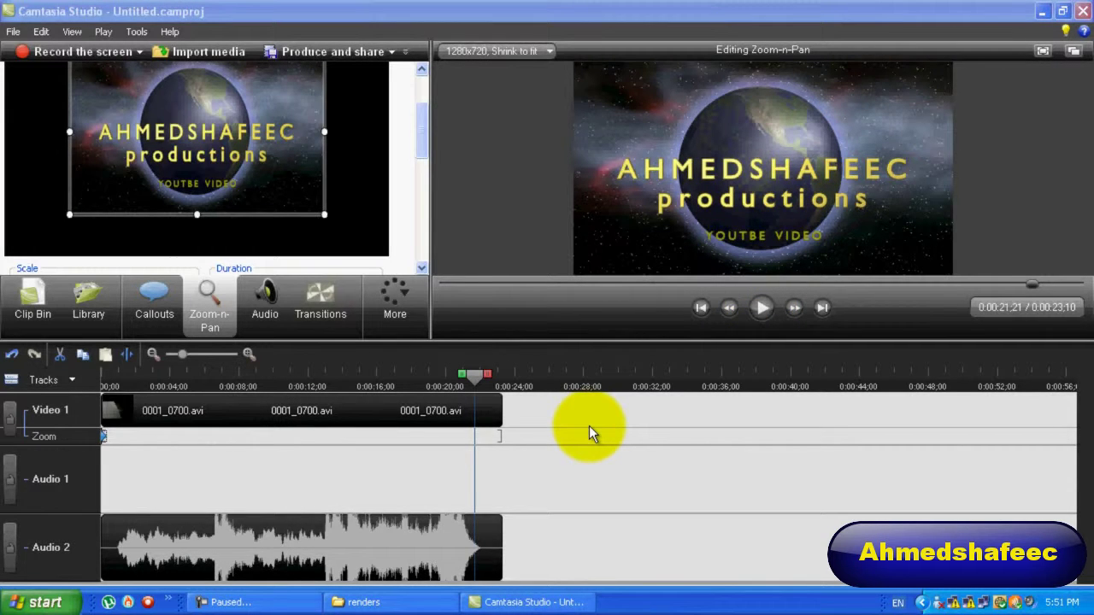
{"action": "key", "text": "F9"}
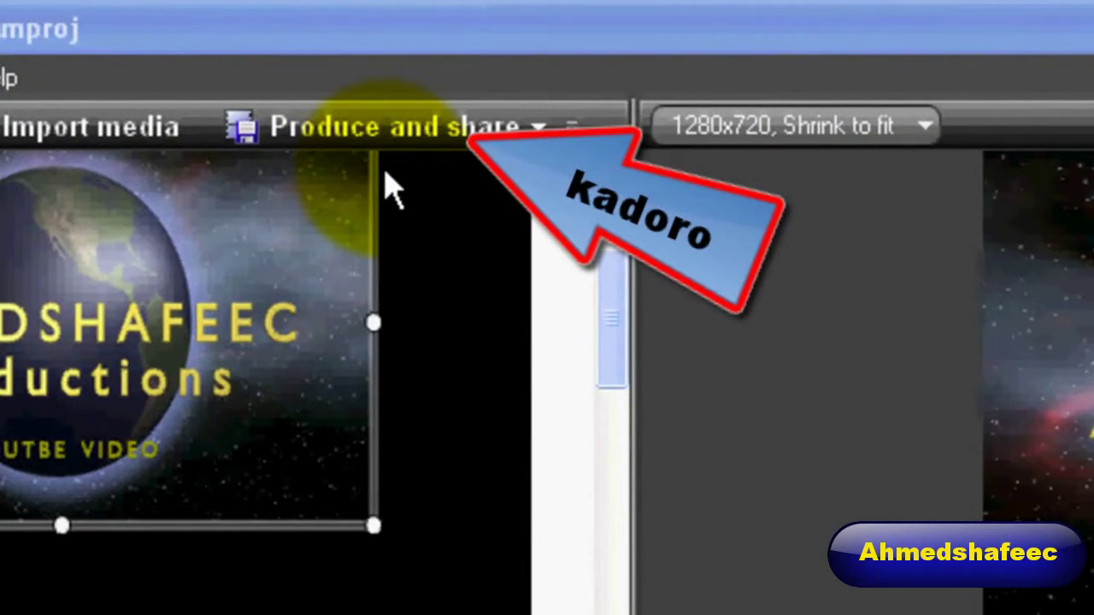
Step: Start producing the video and choose the custom preset named after the channel, with 1920 x 1080 dimensions and Windows Media (WMV) format
{"action": "left_click", "coordinate": [421, 135]}
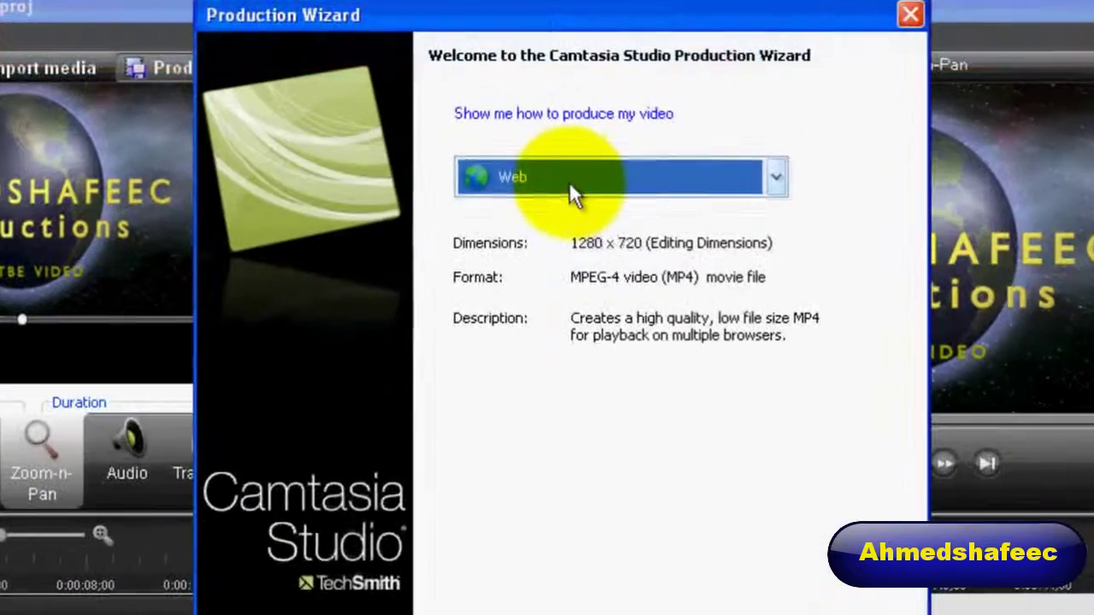
{"action": "left_click", "coordinate": [561, 127]}
{"action": "left_click", "coordinate": [581, 184]}
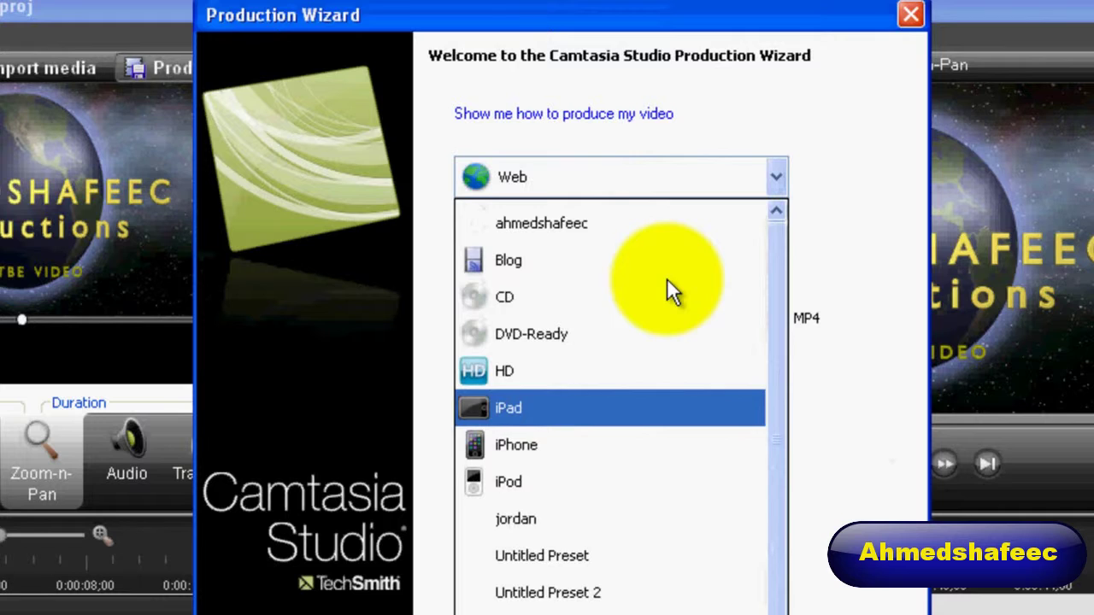
{"action": "scroll", "coordinate": [667, 290], "scroll_direction": "up", "scroll_amount": 1}
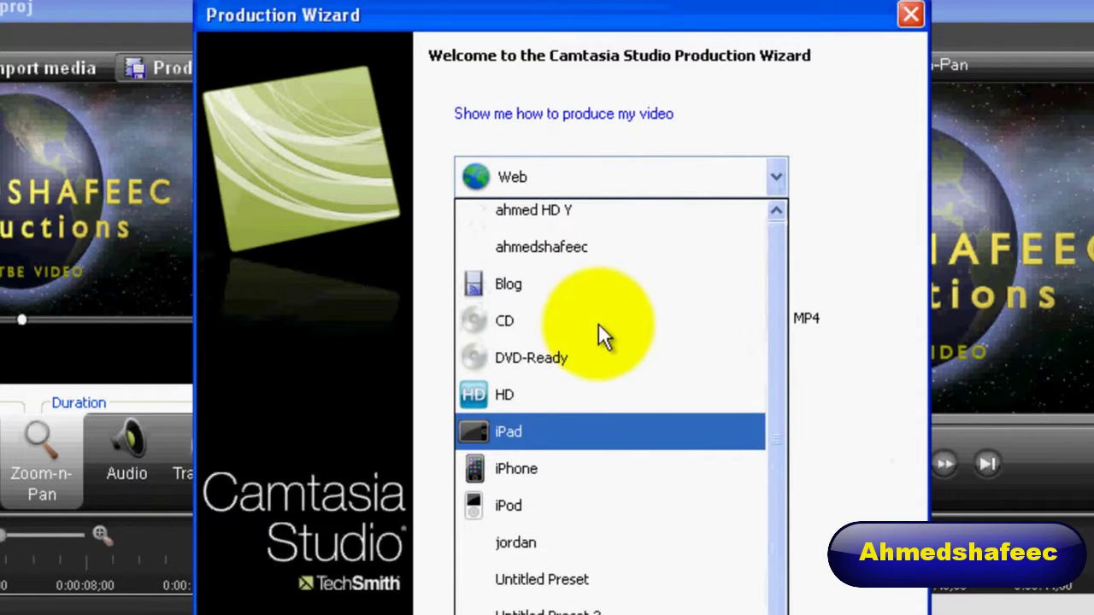
{"action": "left_click", "coordinate": [552, 264]}
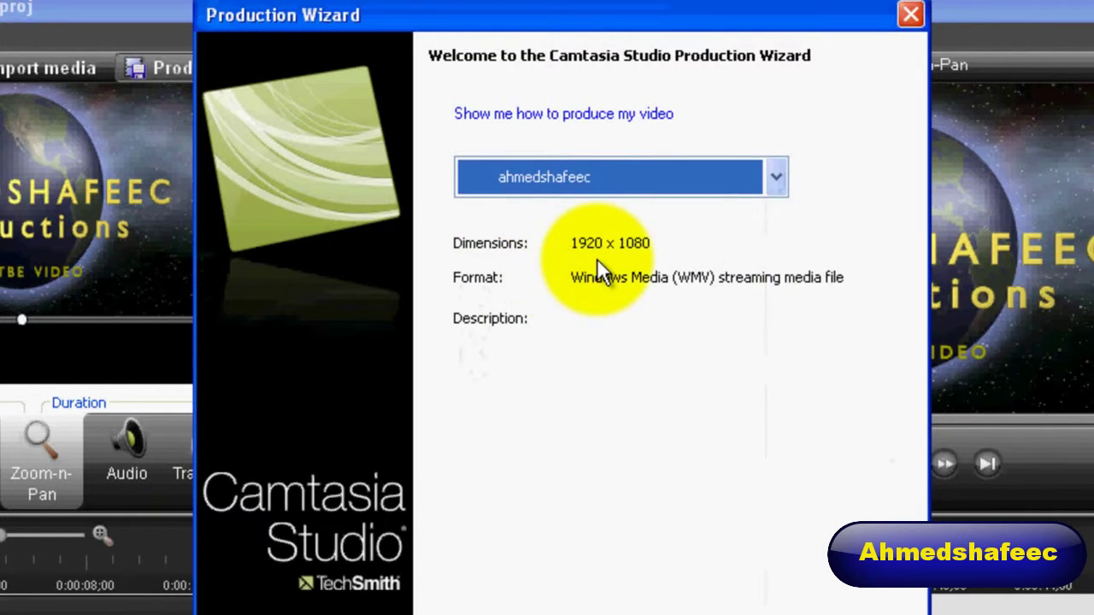